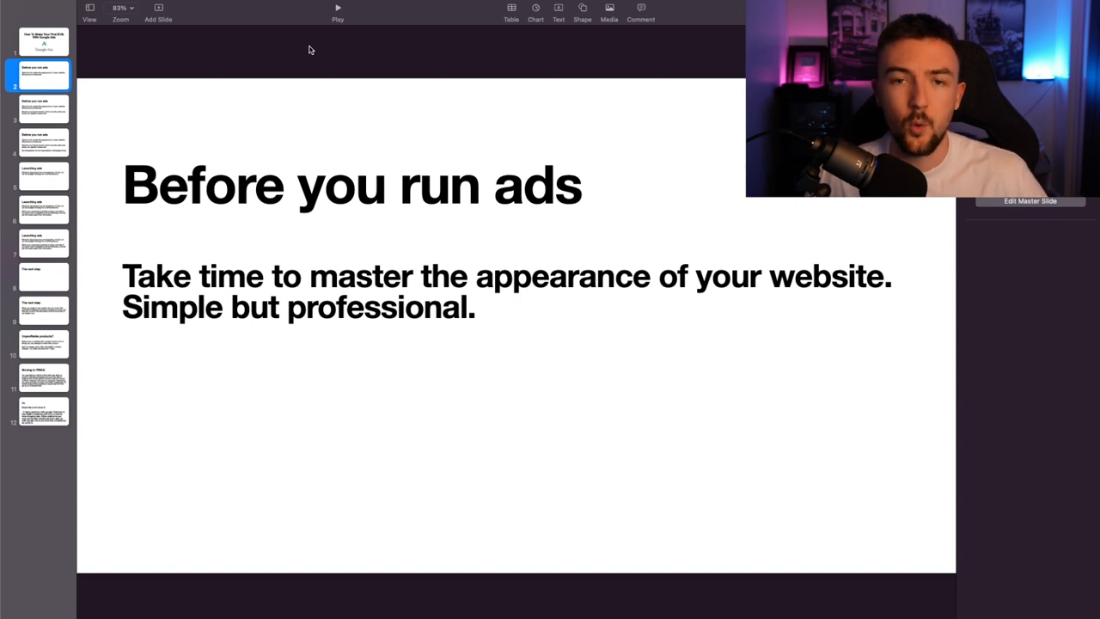
Advance to slide 3 with the tip about removing countdown timers and scarcity alerts.
key(Down)
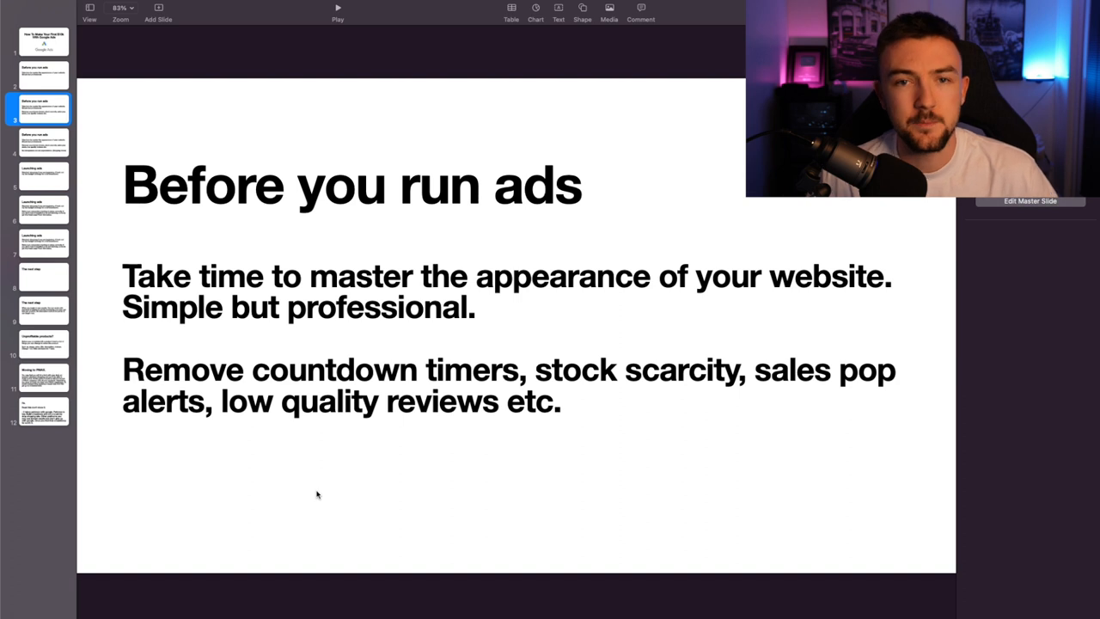
Show slide 4 adding the transparency and shipping-times tip.
click(43, 144)
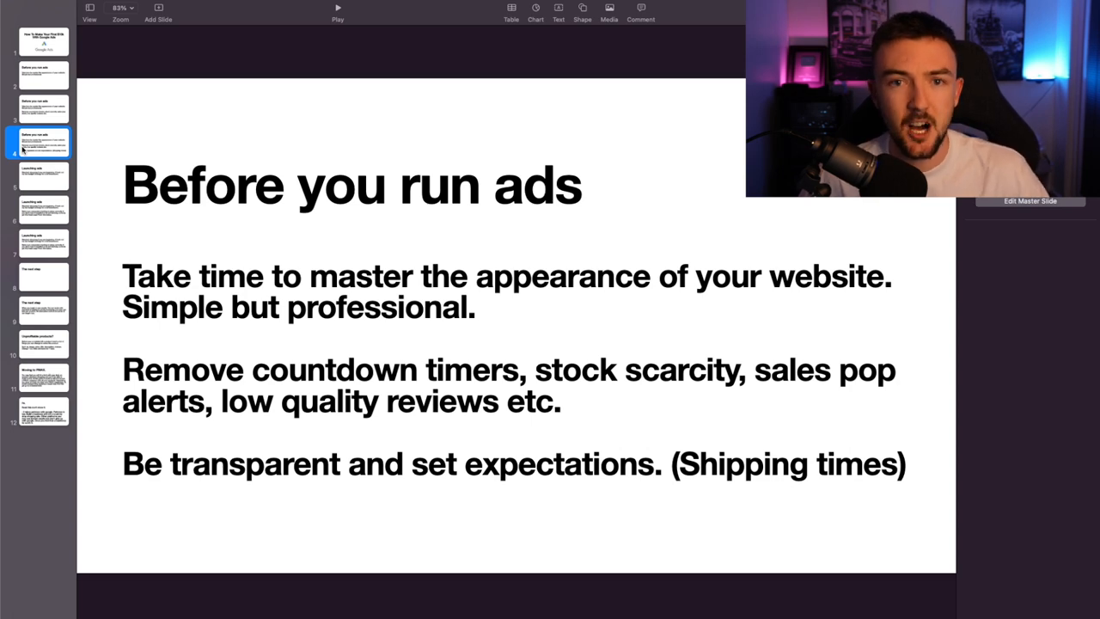
Show slide 5, 'Launching ads', recommending standard shopping for beginners.
click(43, 176)
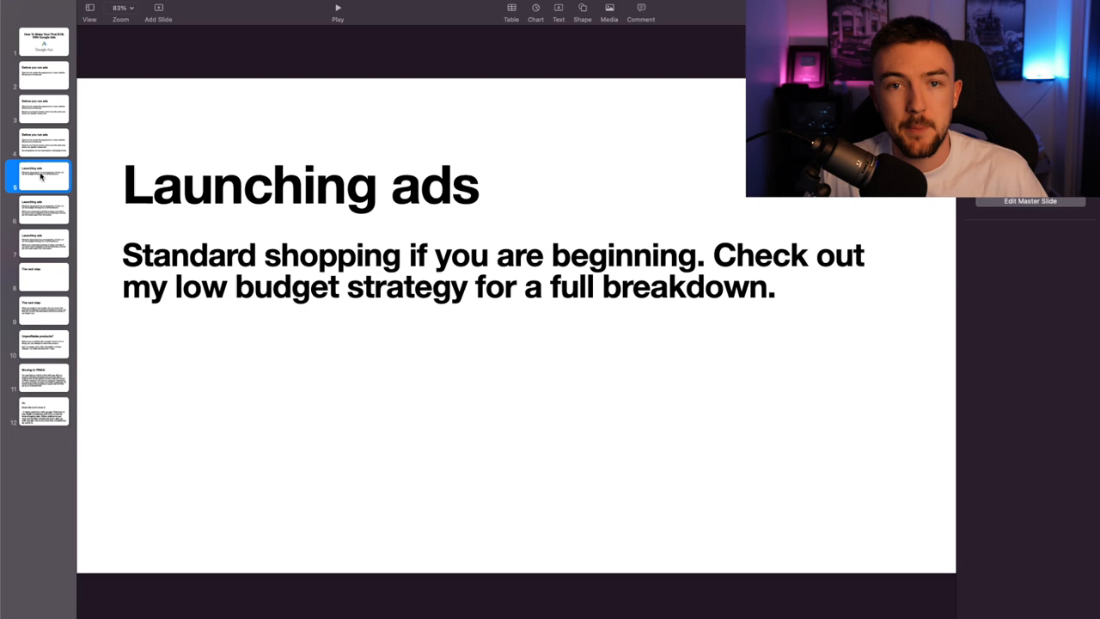
Advance to slide 6 adding the conversion tracking setup tip.
key(Down)
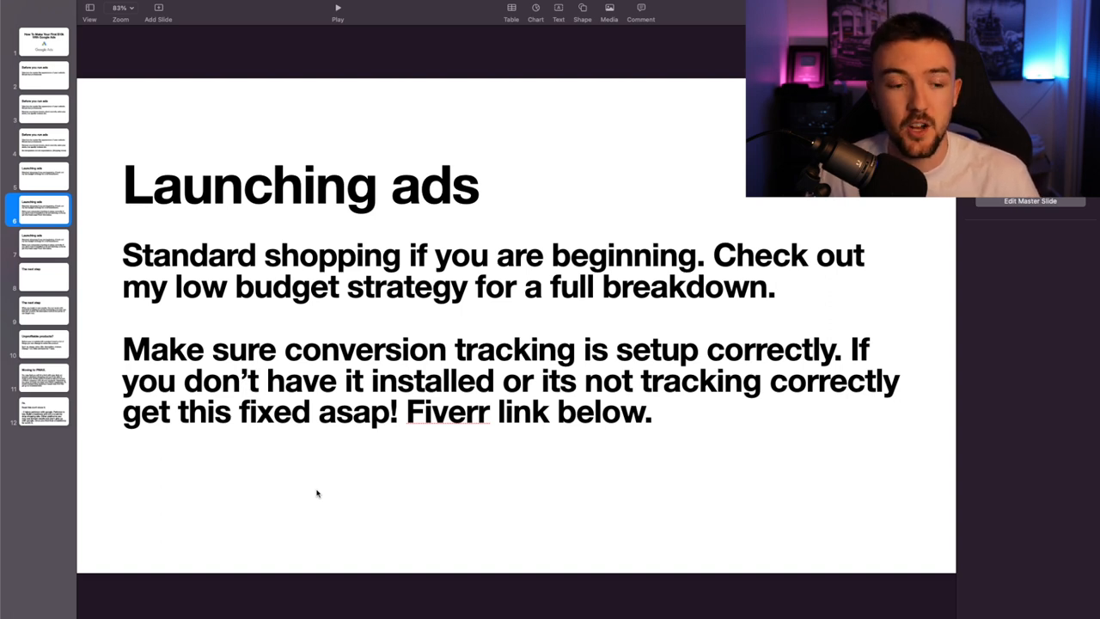
Jump to slide 8, 'The next step', skipping slide 7.
click(39, 273)
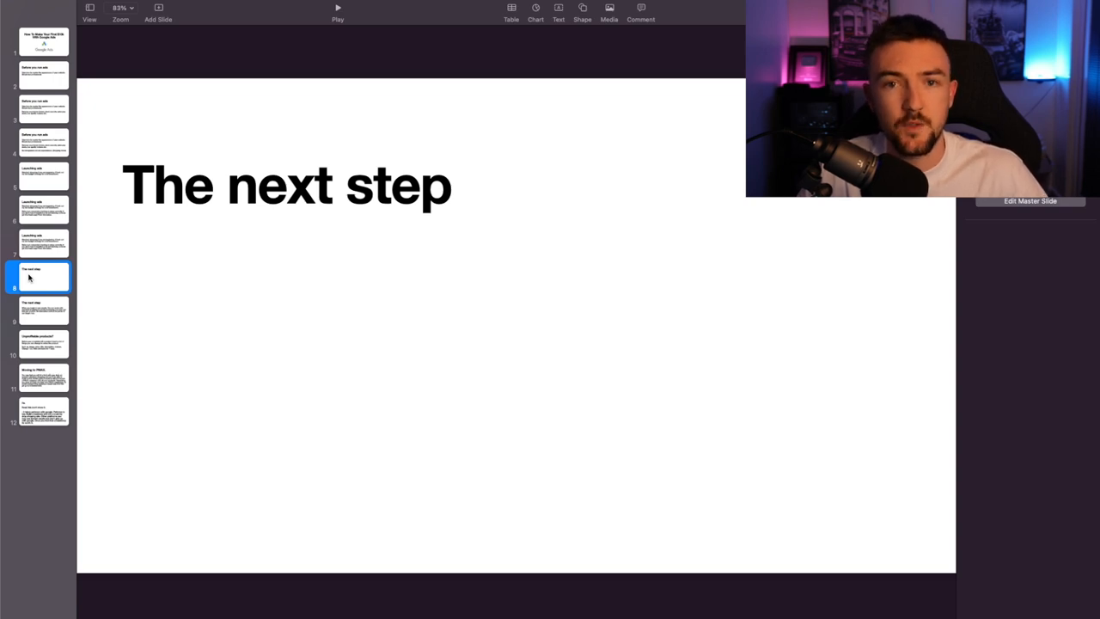
Show slide 9 on scaling standard shopping via max cpc bids or target roas.
click(37, 314)
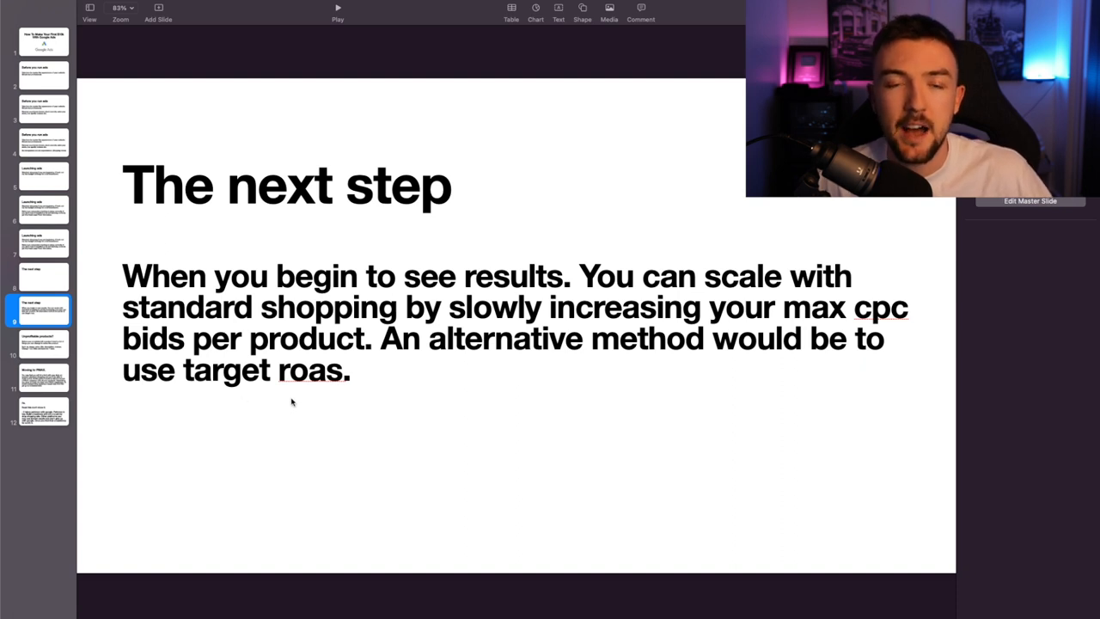
Advance to slide 10, 'Unprofitable products?', about reviving products before killing them.
key(Down)
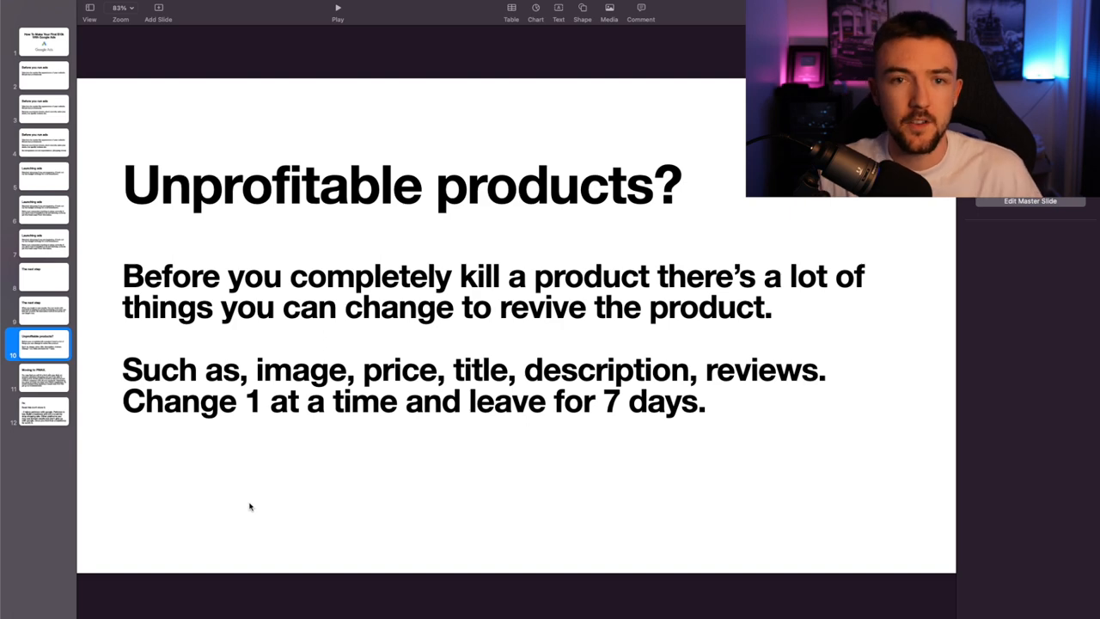
Show slide 11, 'Moving to PMAX', about launching a PMAX campaign with all products.
click(41, 382)
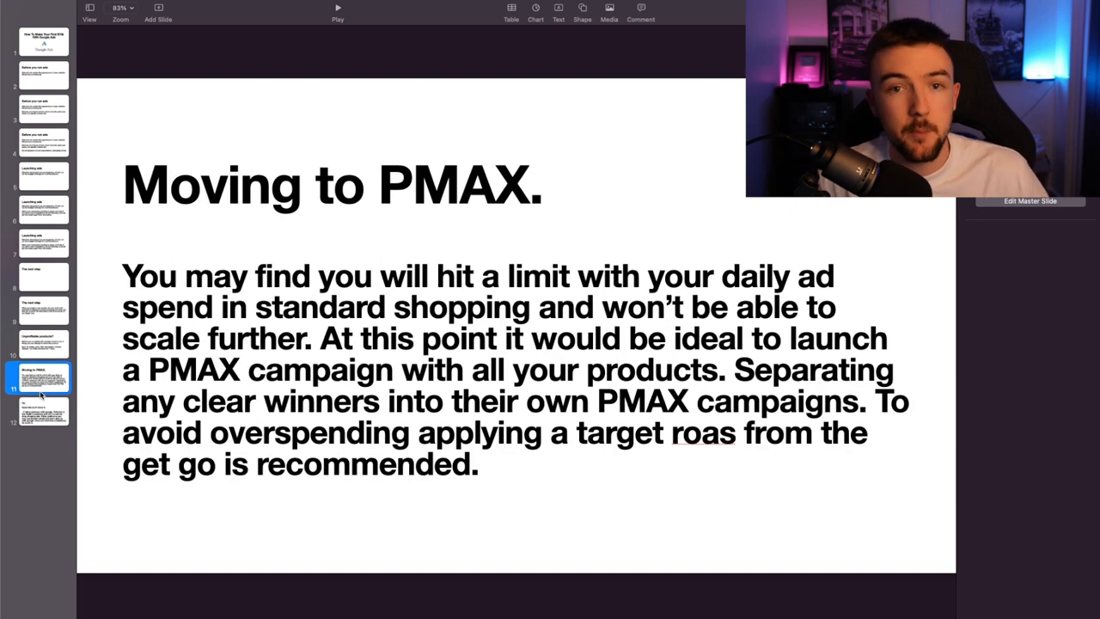